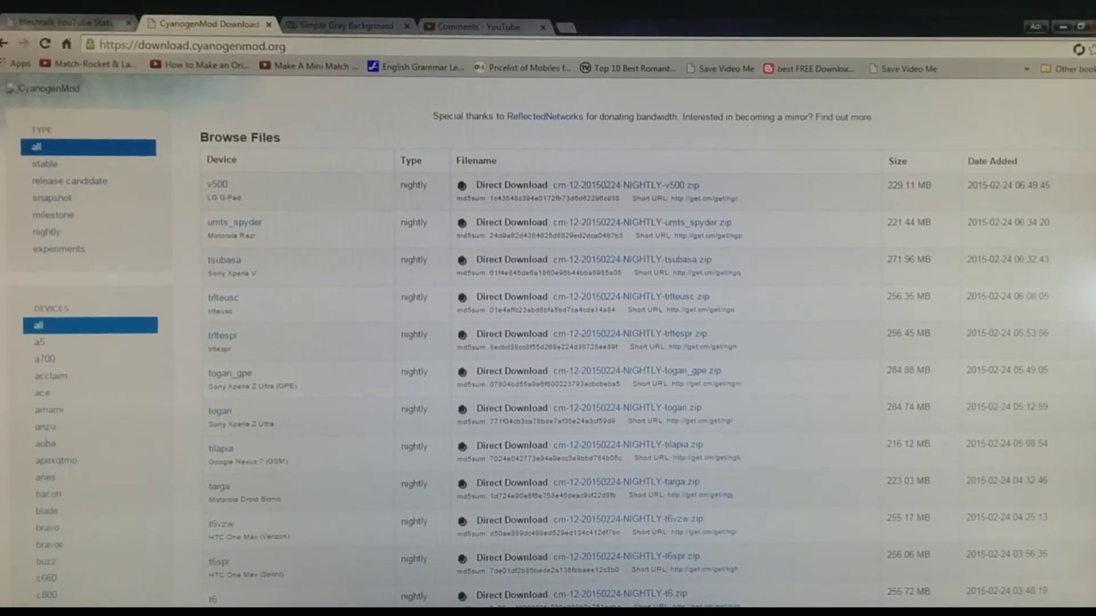
- Select the CyanogenMod downloads page address to start looking for the hammerhead device
click(215, 53)
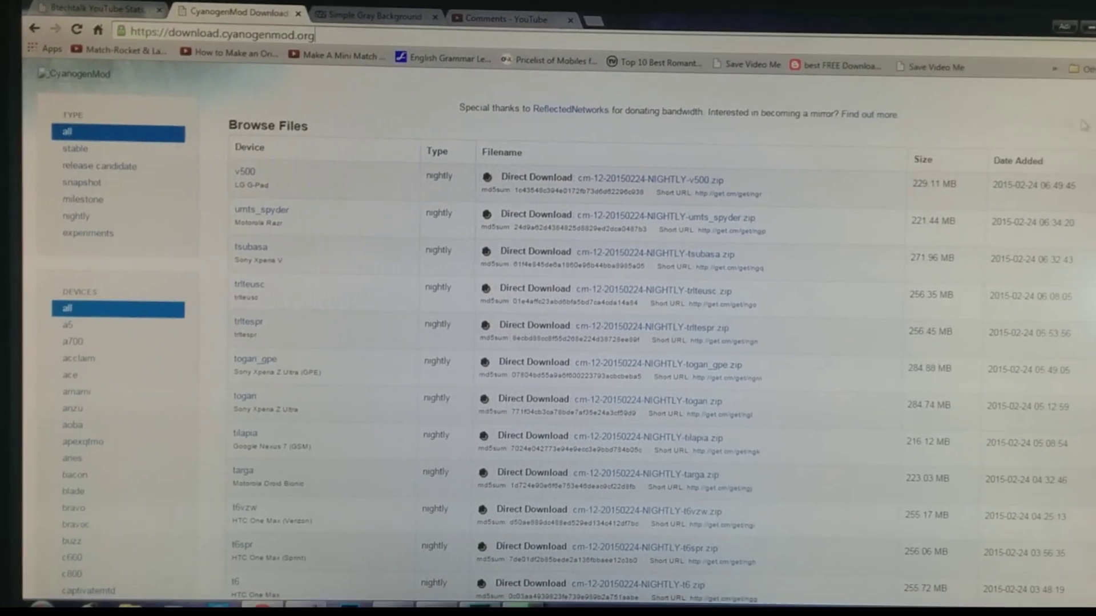
scroll(548, 343, down, 2)
scroll(791, 401, down, 10)
scroll(791, 400, down, 5)
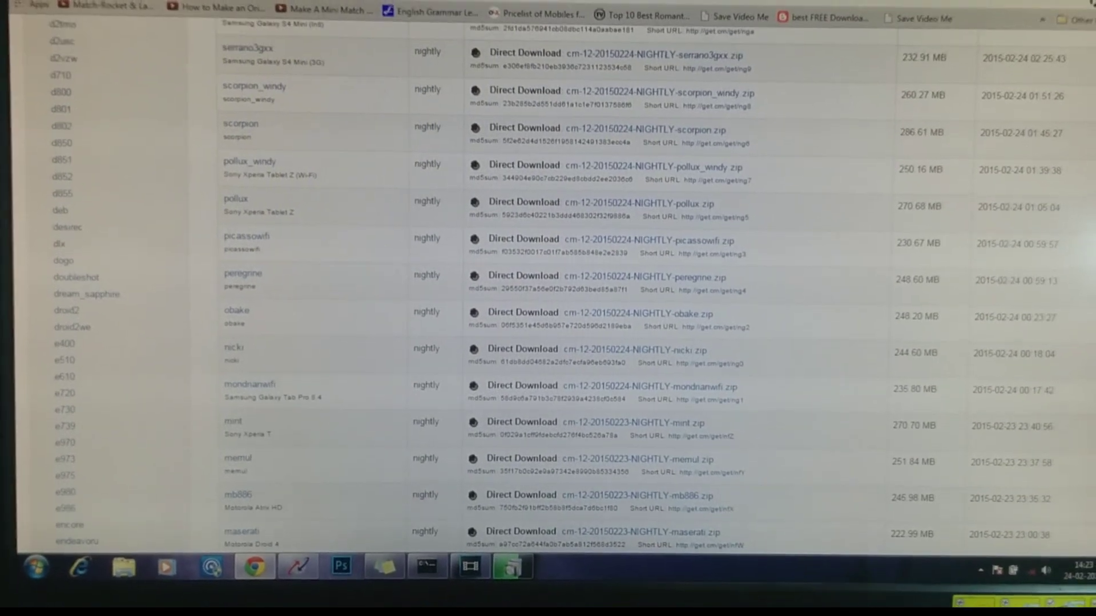
scroll(791, 400, down, 10)
scroll(548, 309, down, 3)
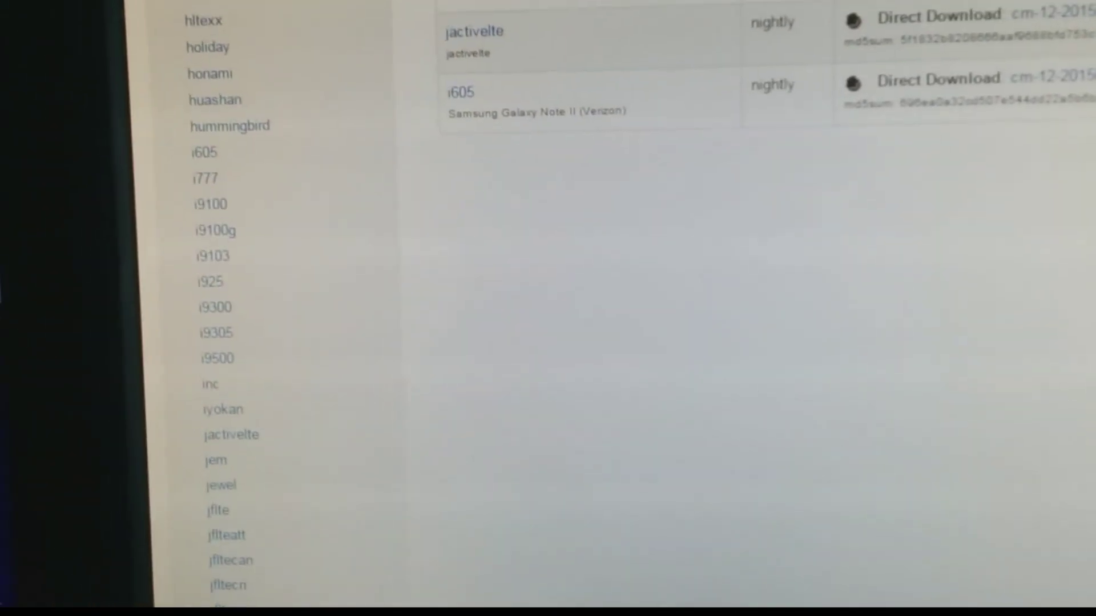
scroll(170, 85, up, 3)
scroll(549, 308, up, 1)
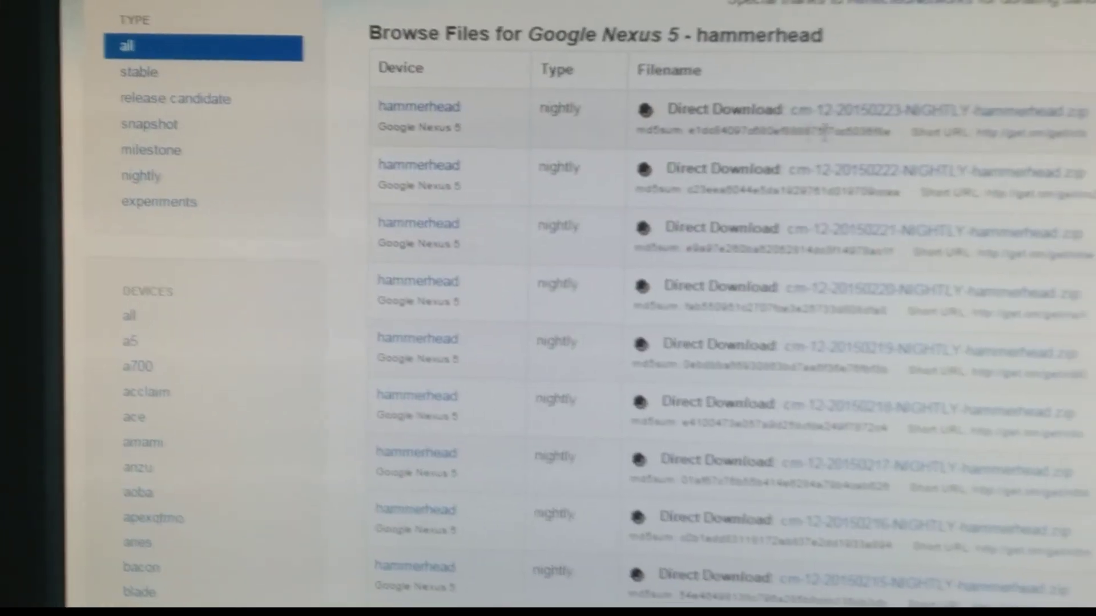
drag(661, 31, 812, 32)
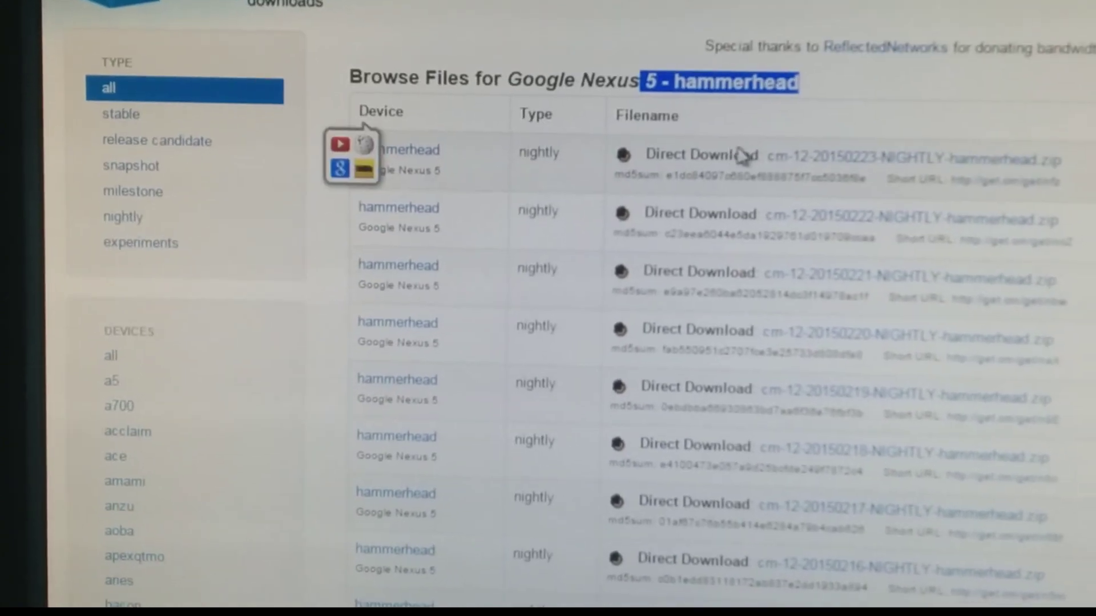
drag(745, 157, 1066, 157)
click(975, 171)
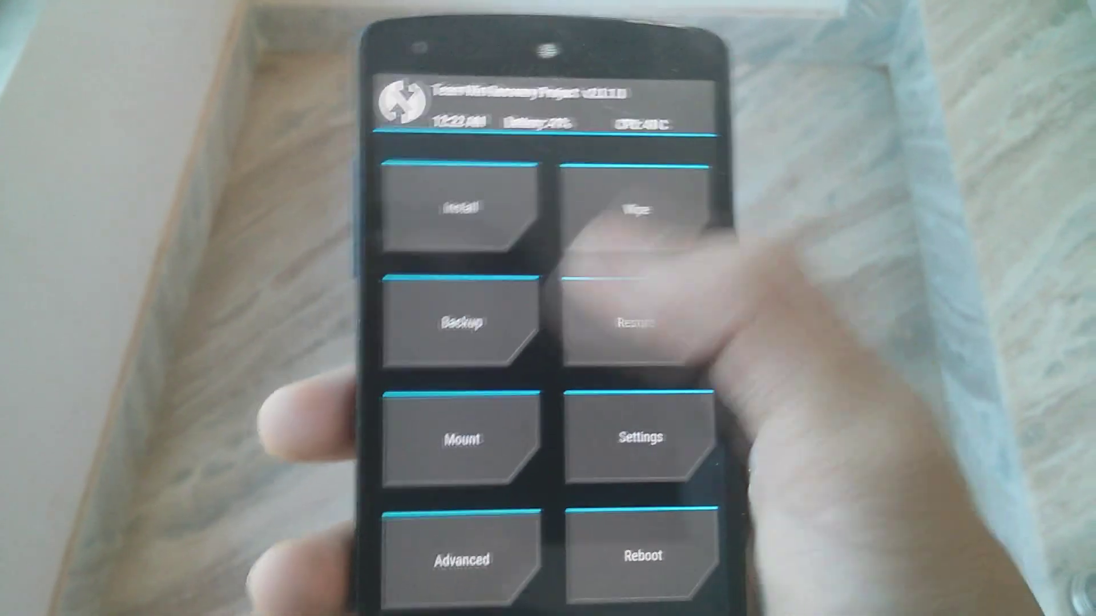
- Back up the selected partitions, then factory reset data, cache and Dalvik
click(461, 322)
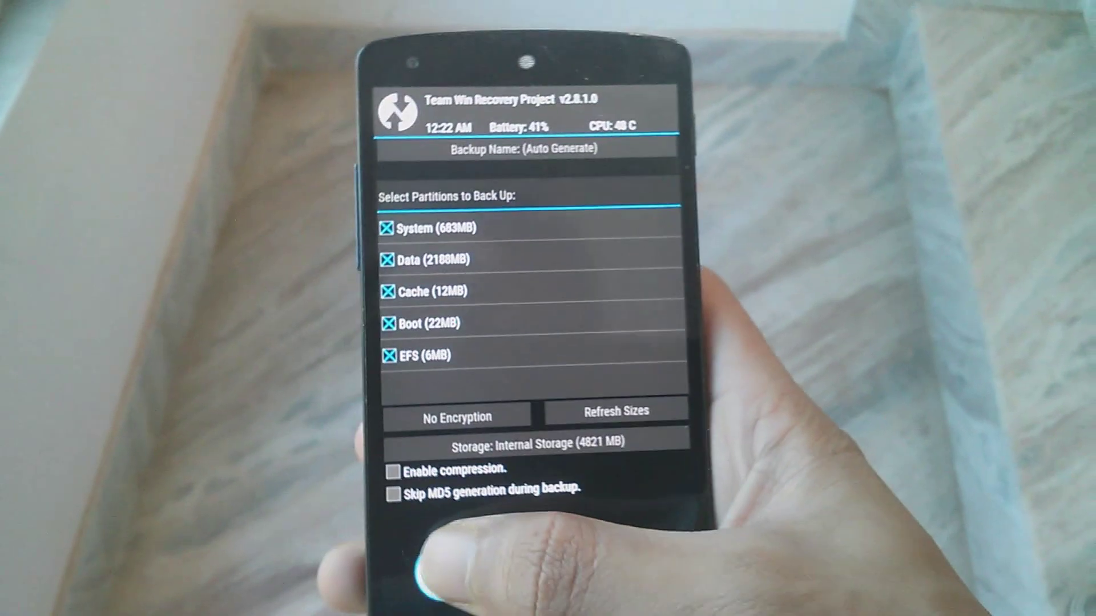
drag(535, 547, 637, 548)
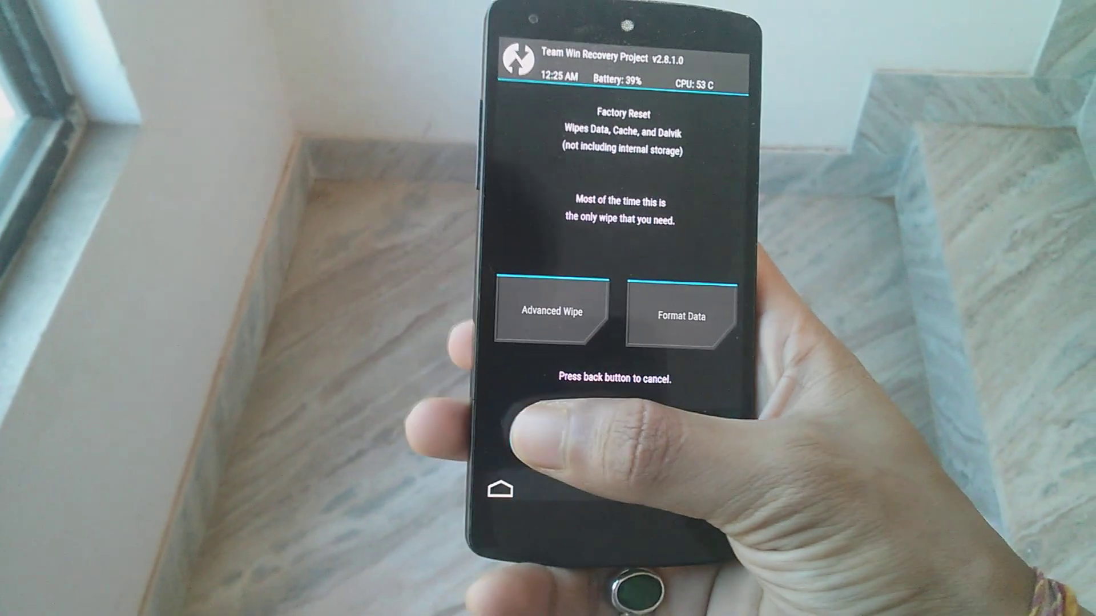
mouse_move(511, 450)
mouse_down()
mouse_move(633, 400)
mouse_move(697, 399)
mouse_up()
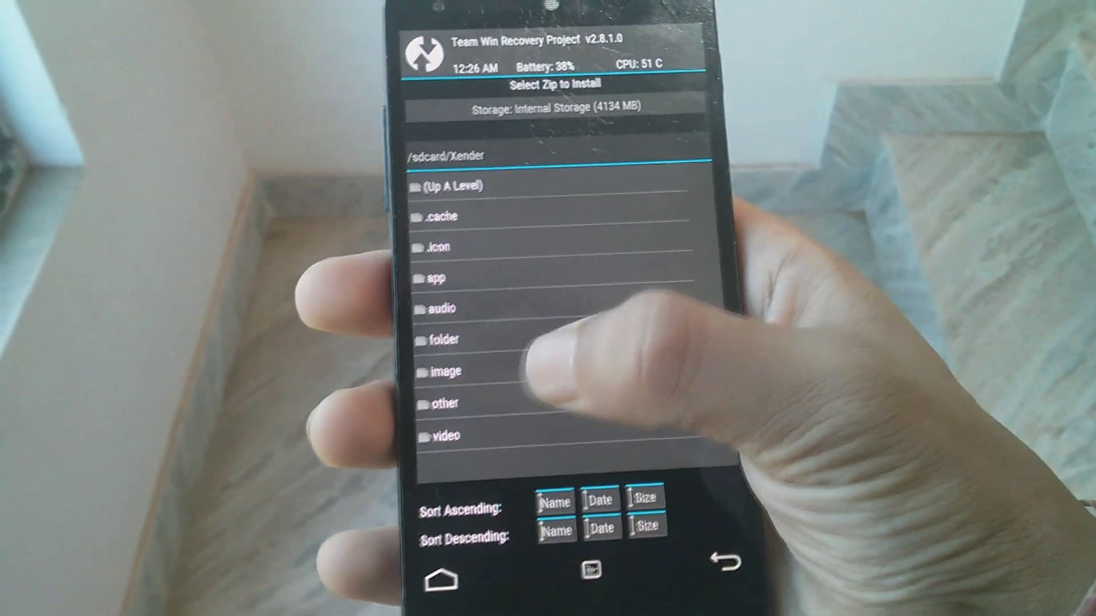
- Open the folder holding the ROM and GApps zips, then reboot into the new system
click(479, 403)
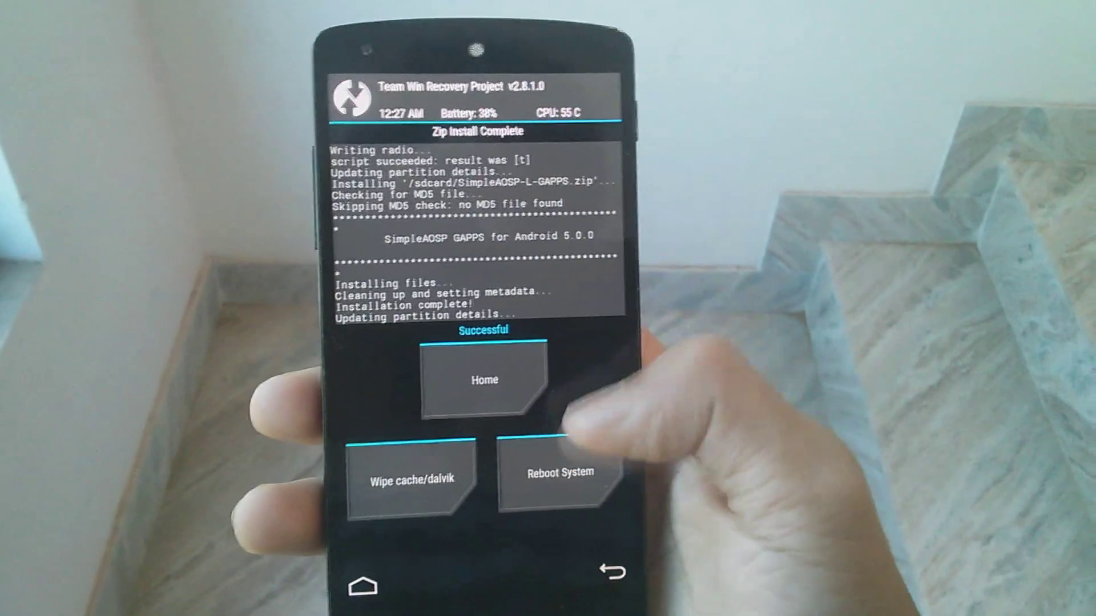
click(560, 474)
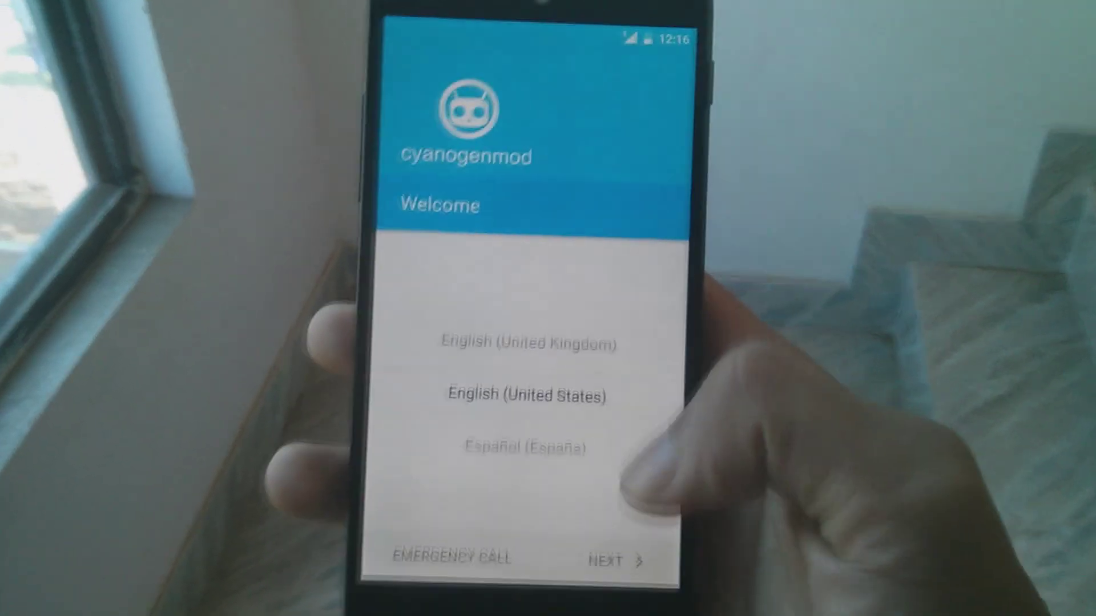
- Continue past the language choice on the CyanogenMod Welcome screen
click(655, 542)
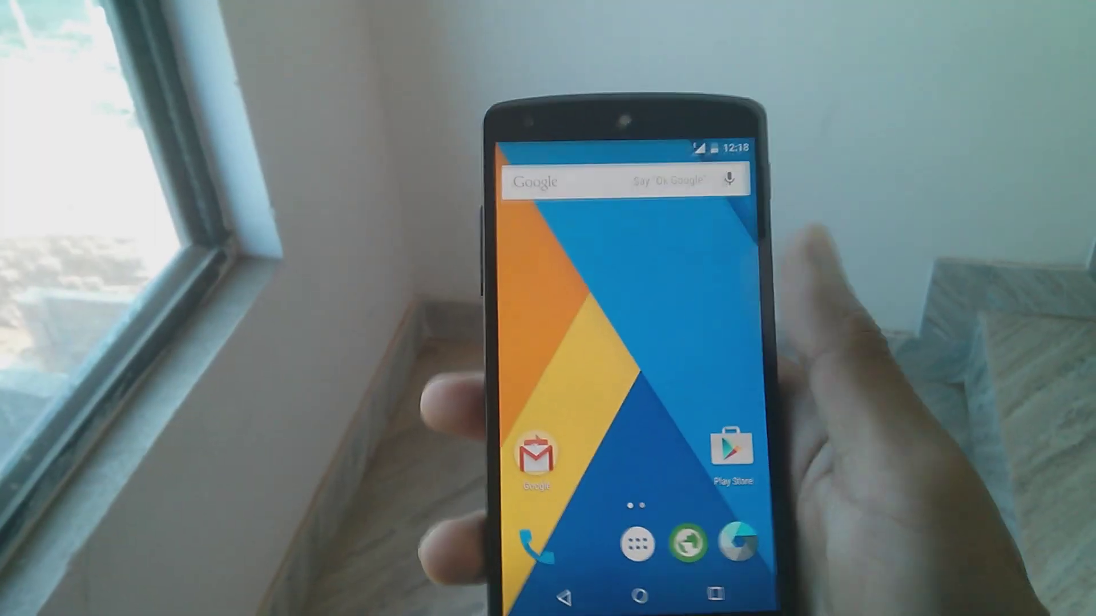
click(618, 541)
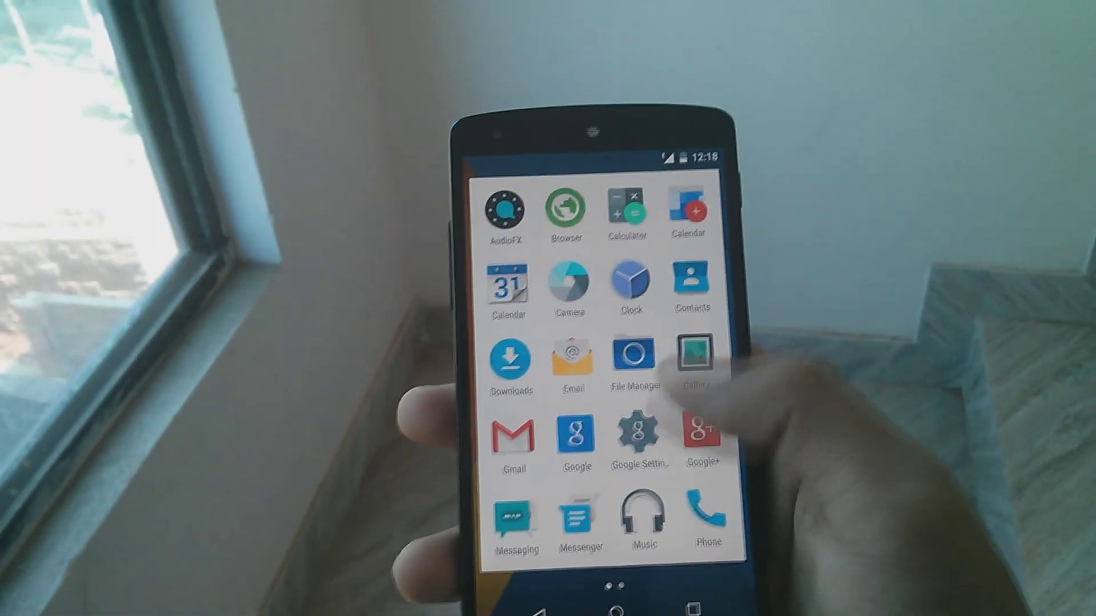
drag(734, 367, 651, 386)
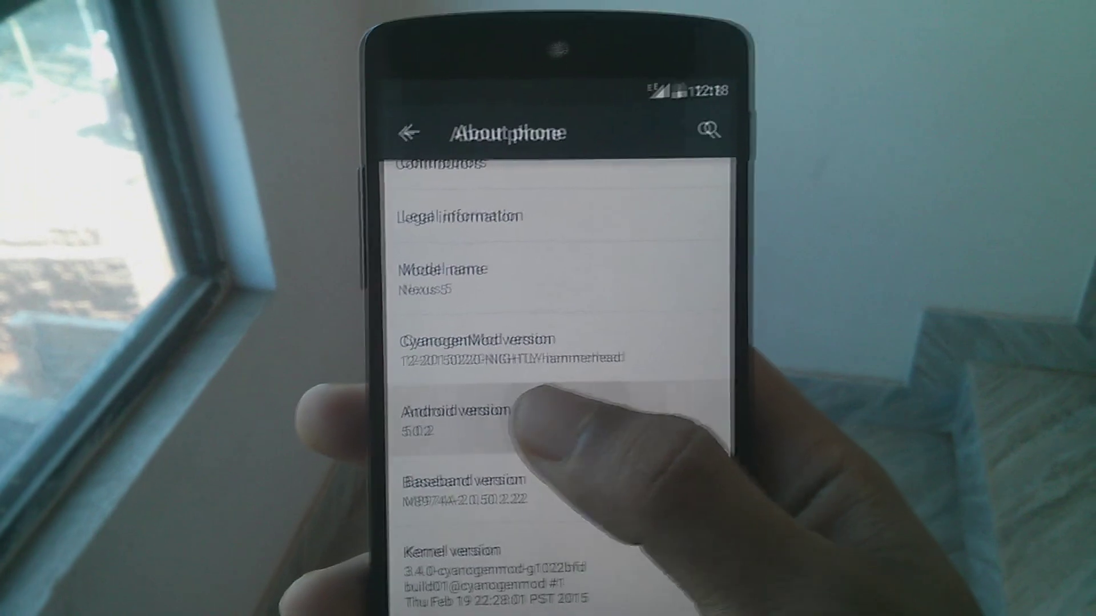
click(531, 421)
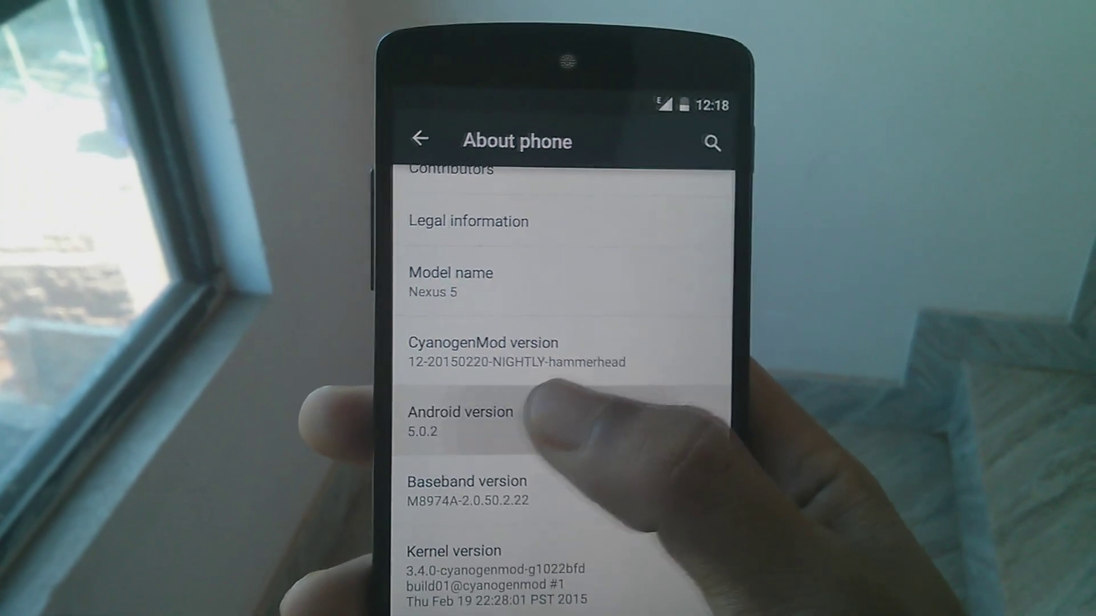
click(549, 414)
click(591, 390)
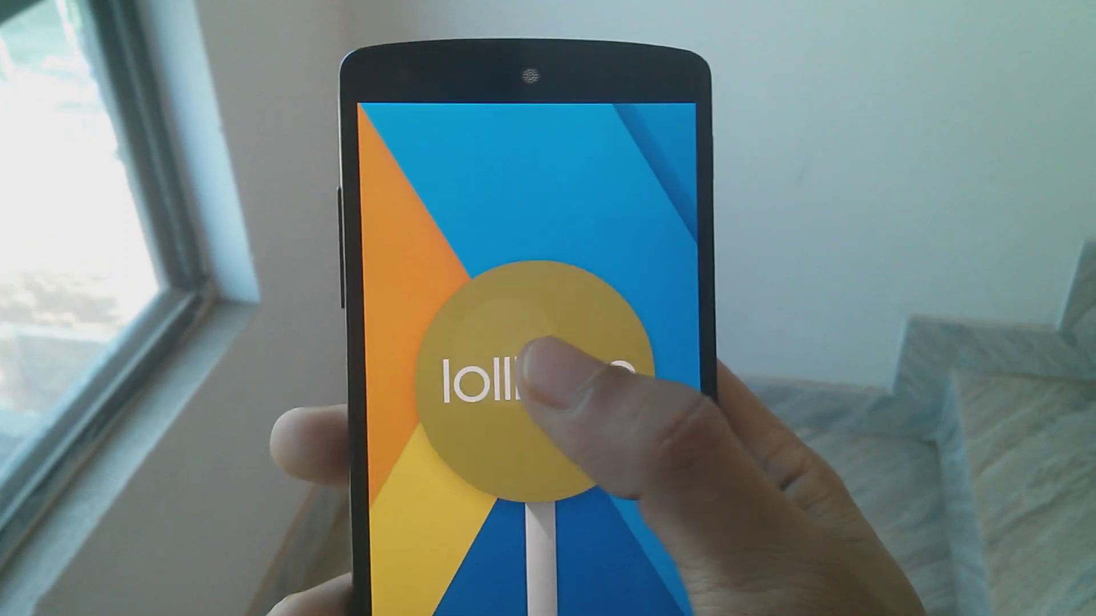
- Recolour the lollipop, launch the hidden Flappy Android game, and start a round
click(548, 386)
click(536, 377)
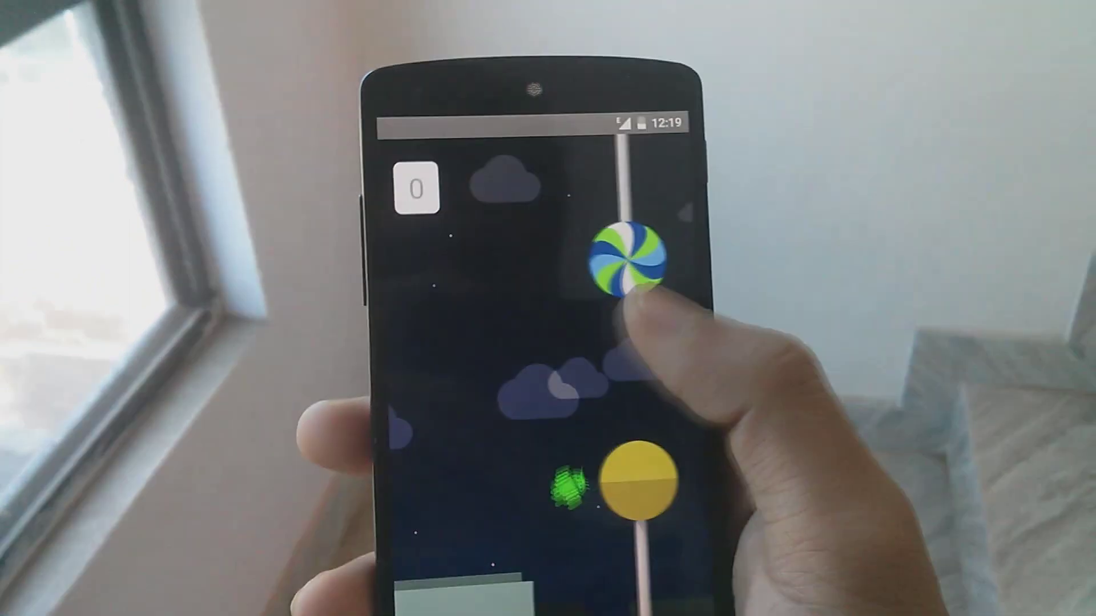
click(625, 334)
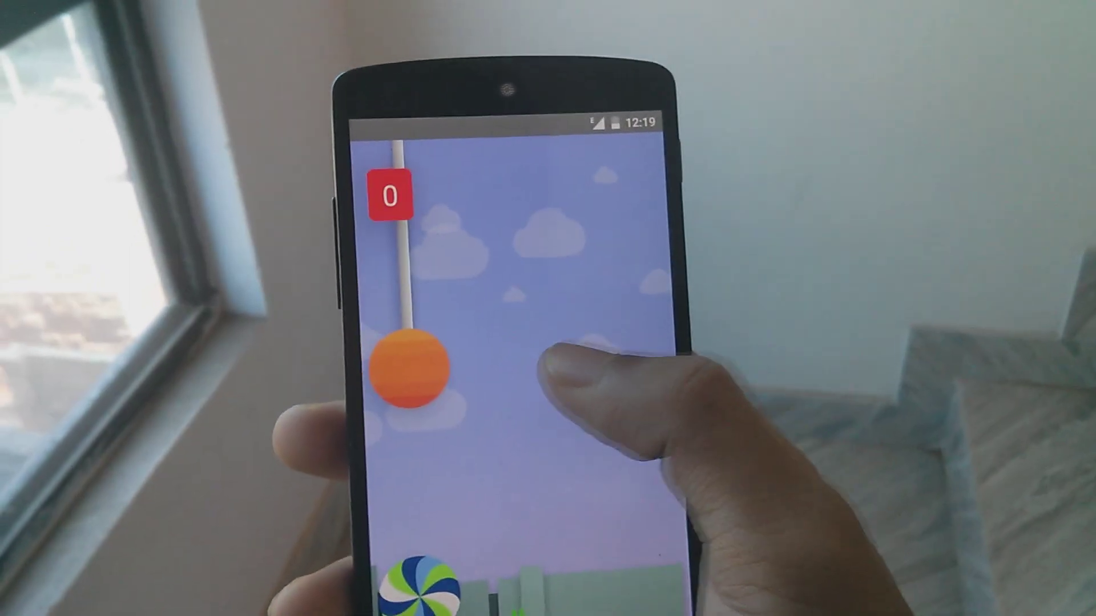